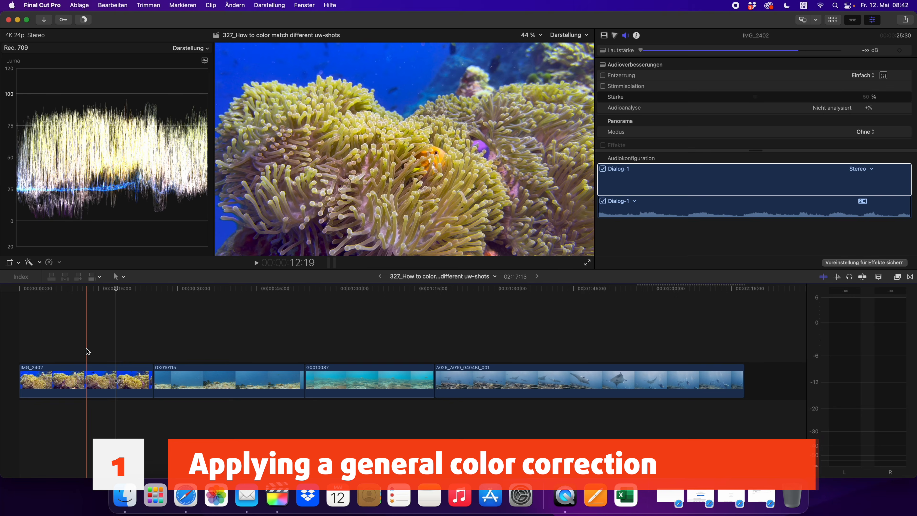
Step: Enable the Farbräder 1 colour correction on the clips IMG_2402 and GX010115
click(92, 372)
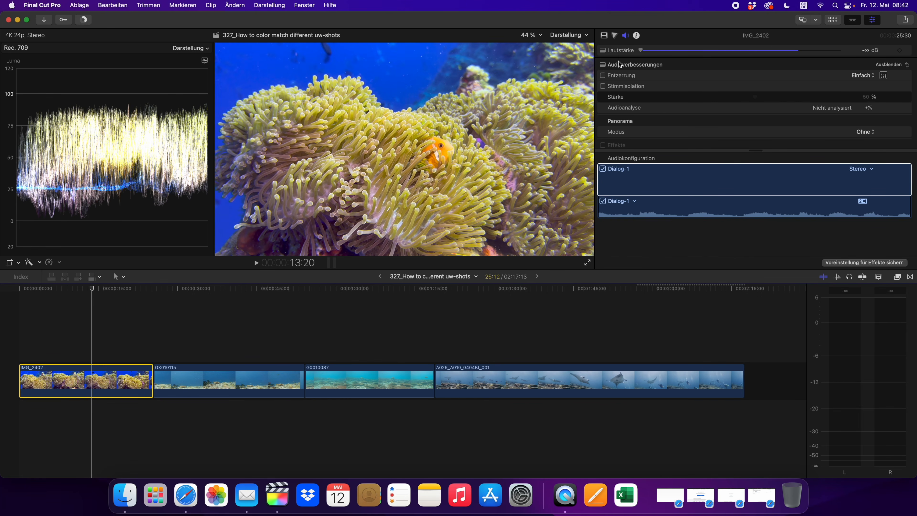
click(614, 35)
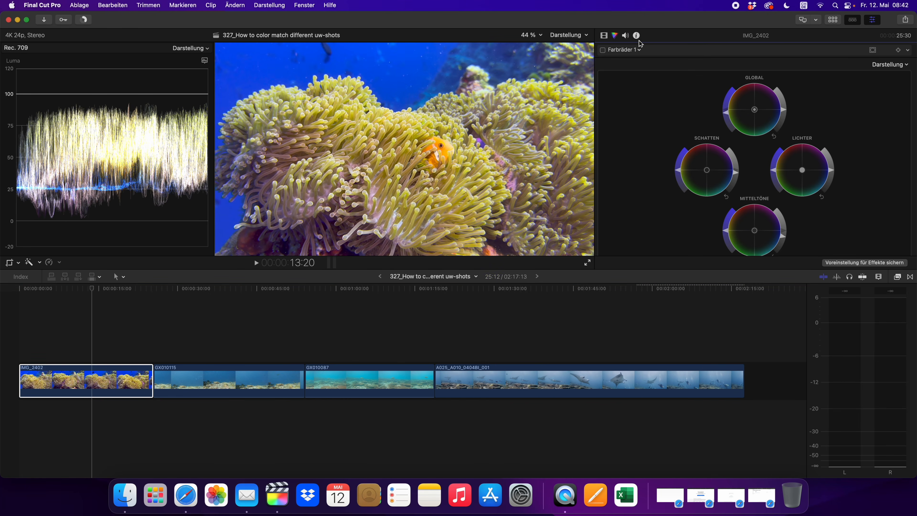
click(603, 50)
click(215, 382)
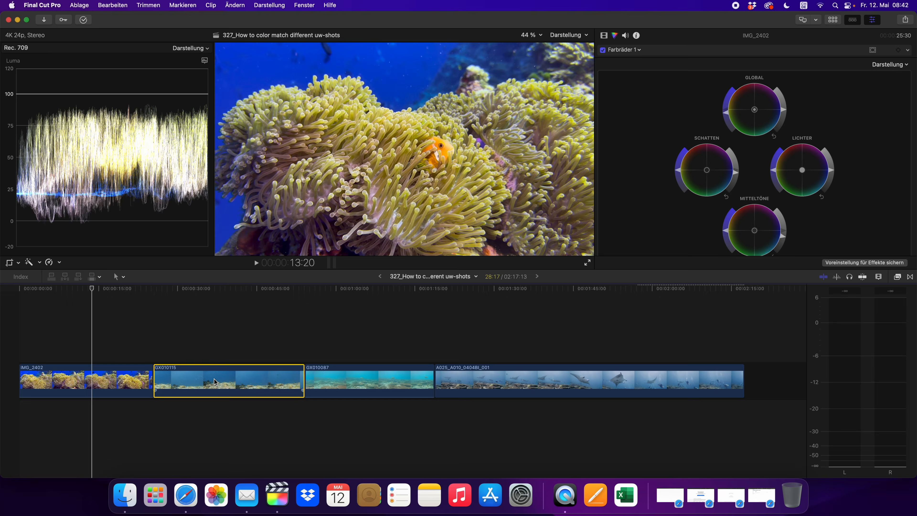
click(239, 290)
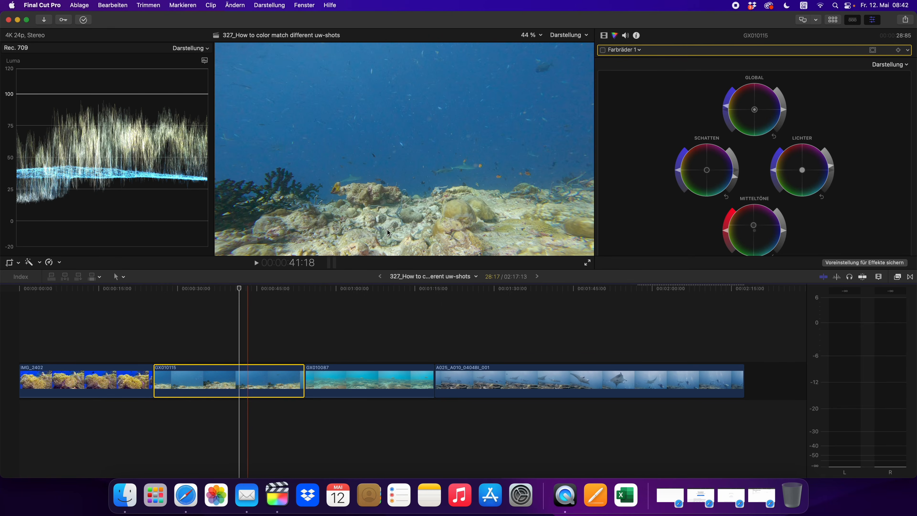
click(603, 50)
Step: Enable the Farbräder 1 colour correction on the clips GX010087 and A025_A010_0404BI_001
click(368, 384)
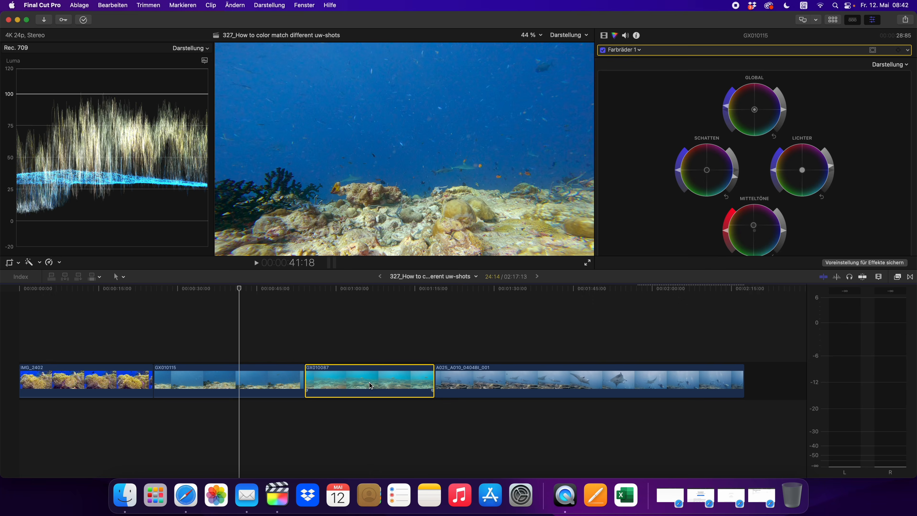
click(374, 289)
click(602, 50)
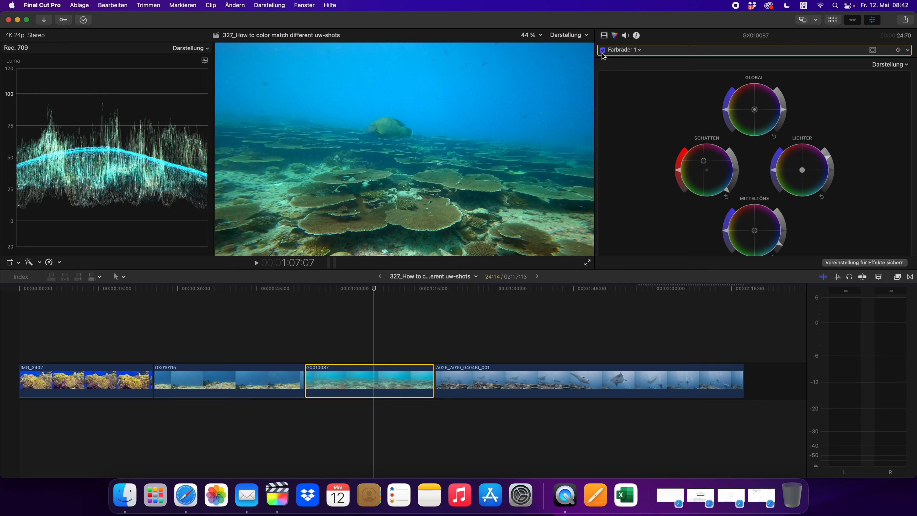
click(501, 371)
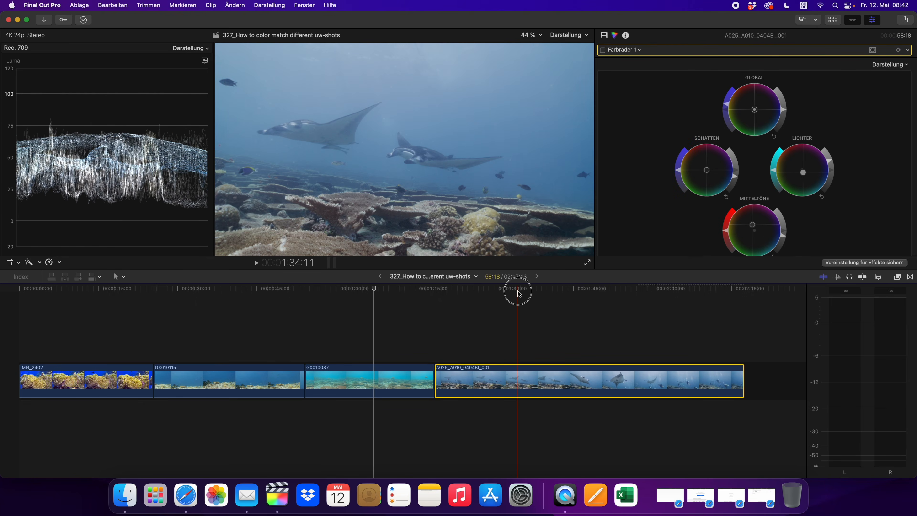
click(517, 289)
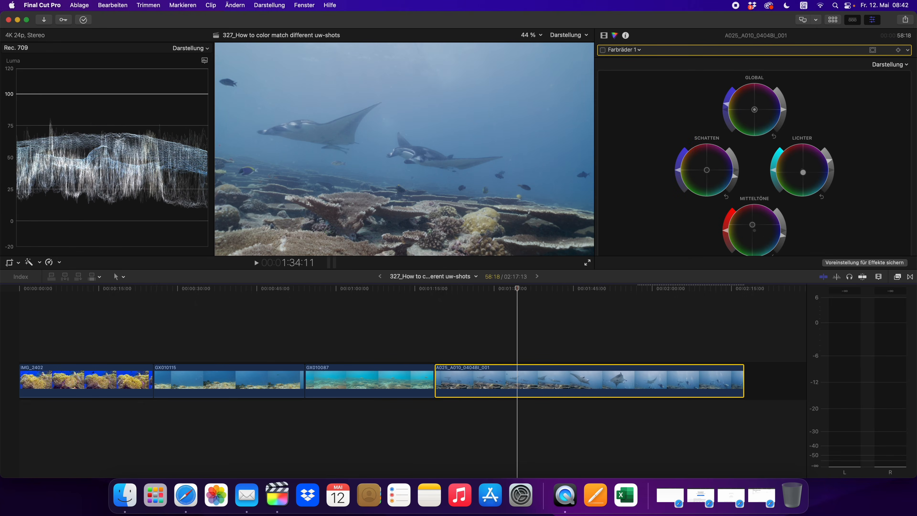
click(602, 50)
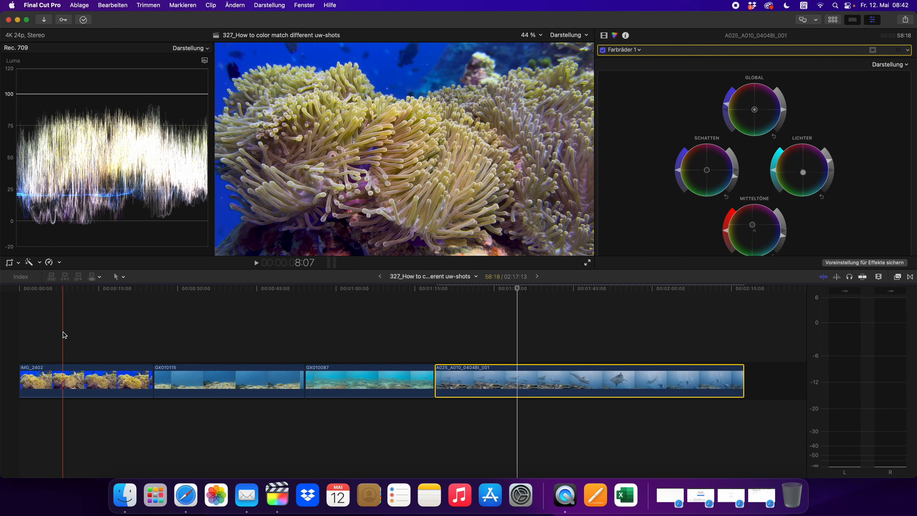
Step: Select the clip GX010115 as reference and switch the waveform scope from Luma to RGB-Parade
click(77, 349)
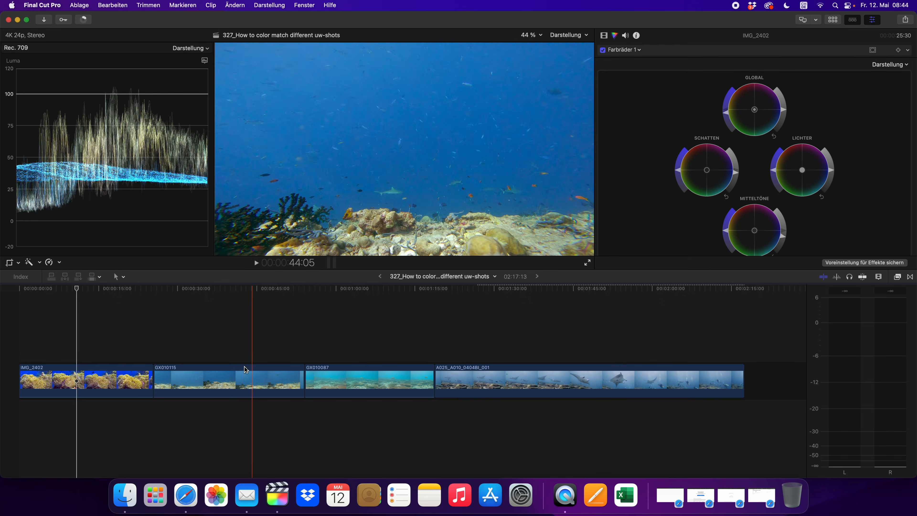
click(231, 367)
click(231, 366)
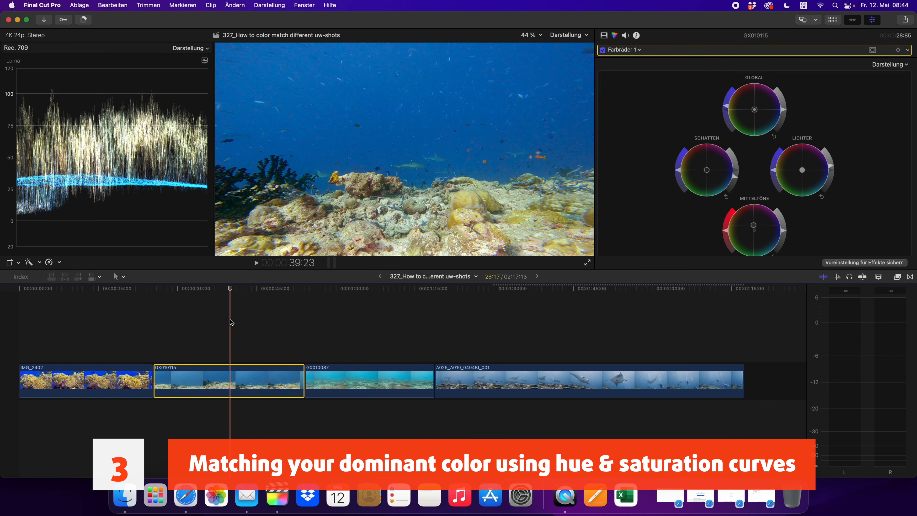
click(205, 61)
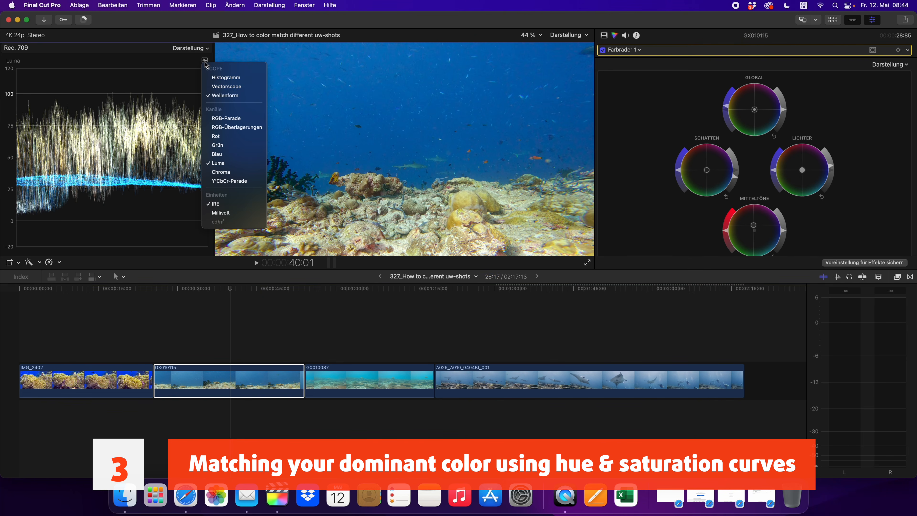
click(232, 120)
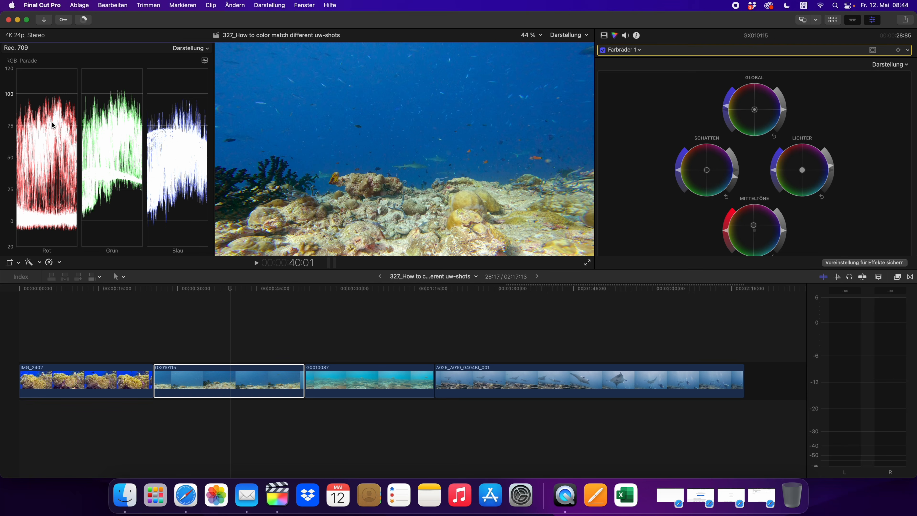
Step: Add a Farbton-/Sättigungskurven correction to the clip GX010115
key(super+2)
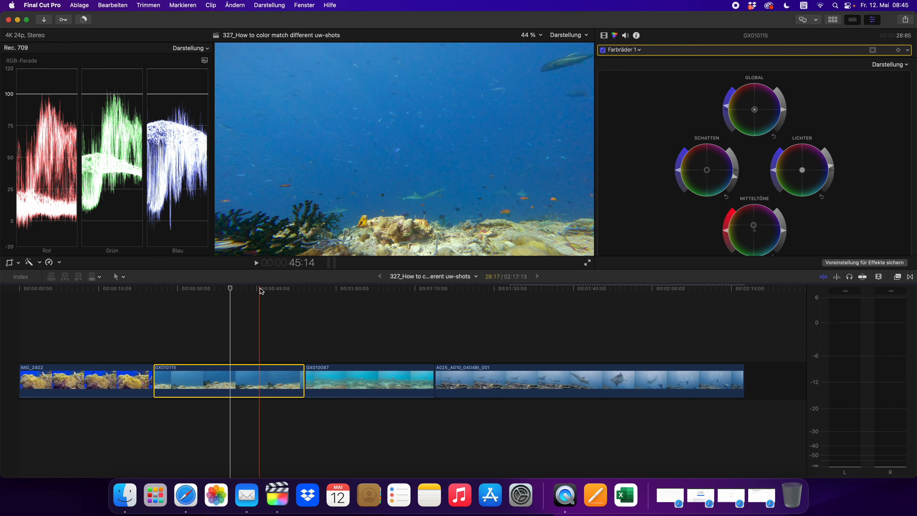
click(638, 50)
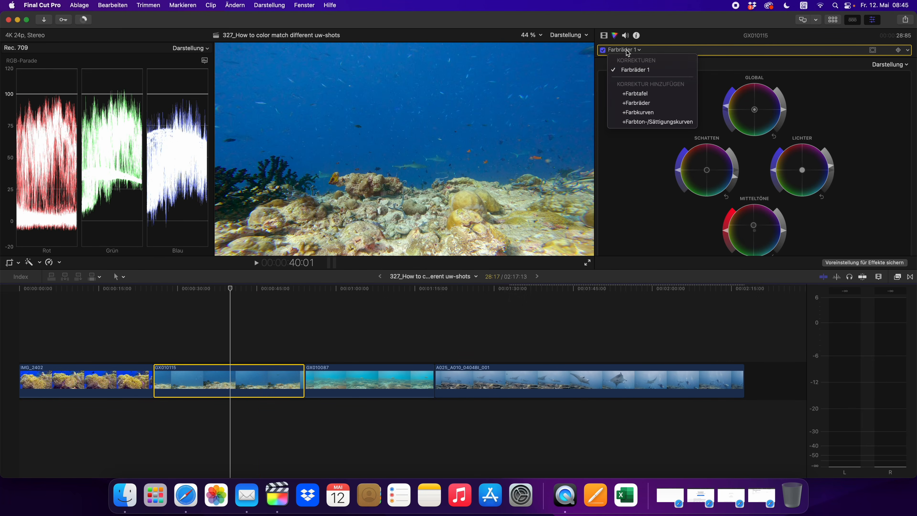
click(646, 123)
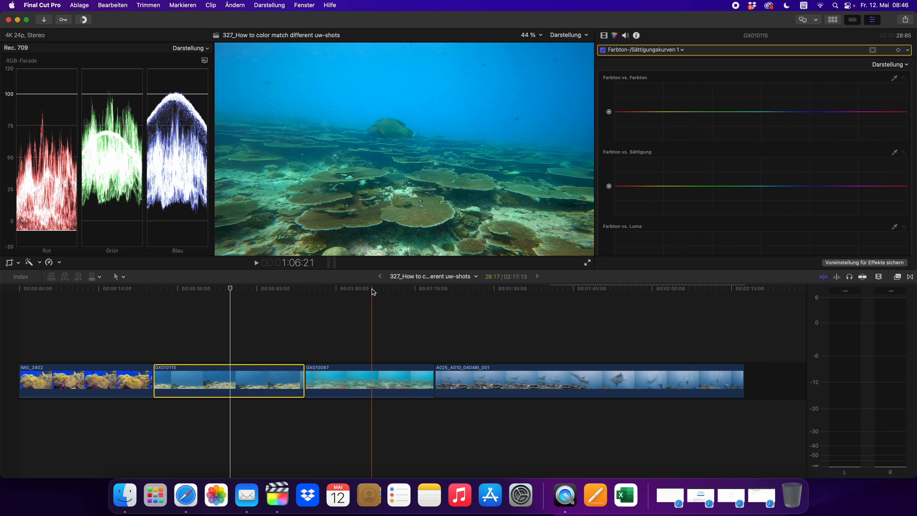
Step: Select the turquoise reef clip GX010087 and add a Farbton-/Sättigungskurven correction to it
click(373, 289)
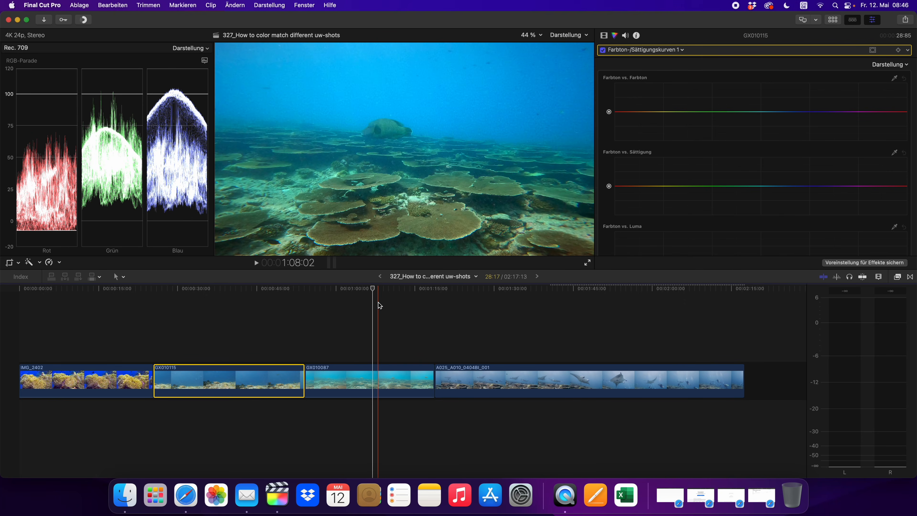
click(367, 375)
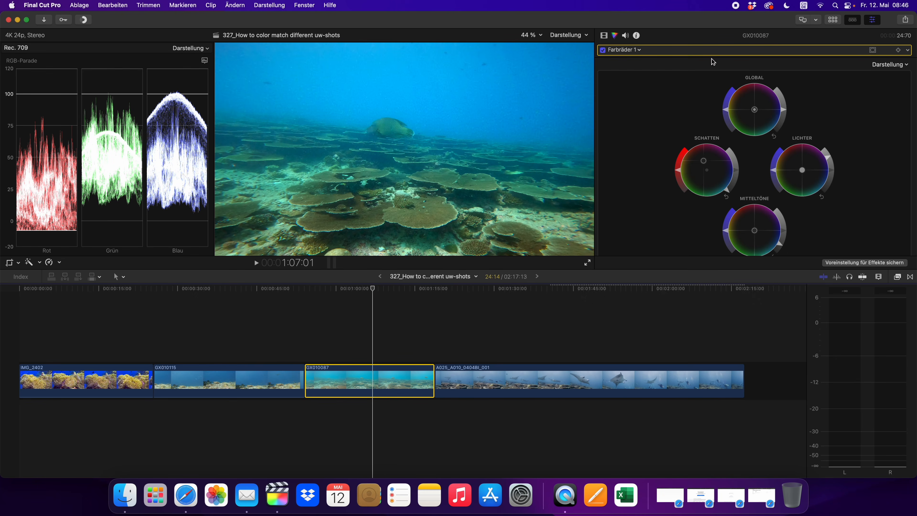
click(635, 51)
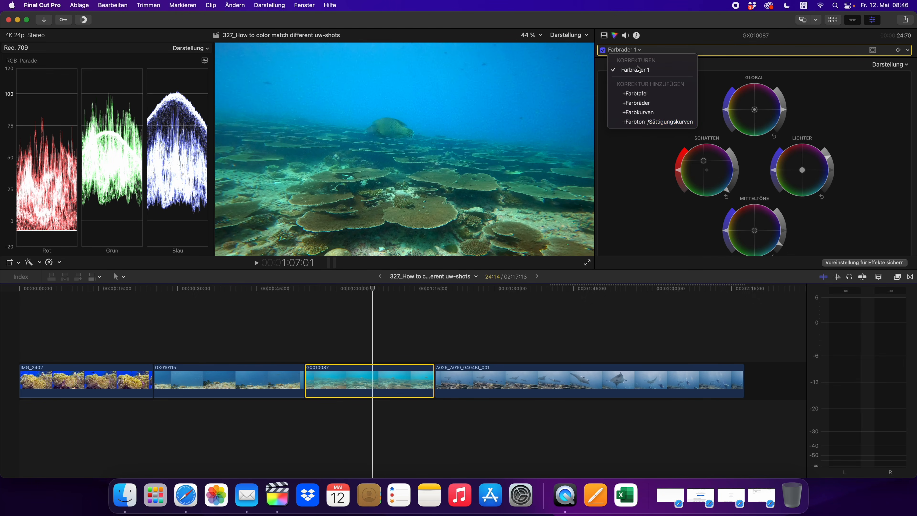
click(643, 122)
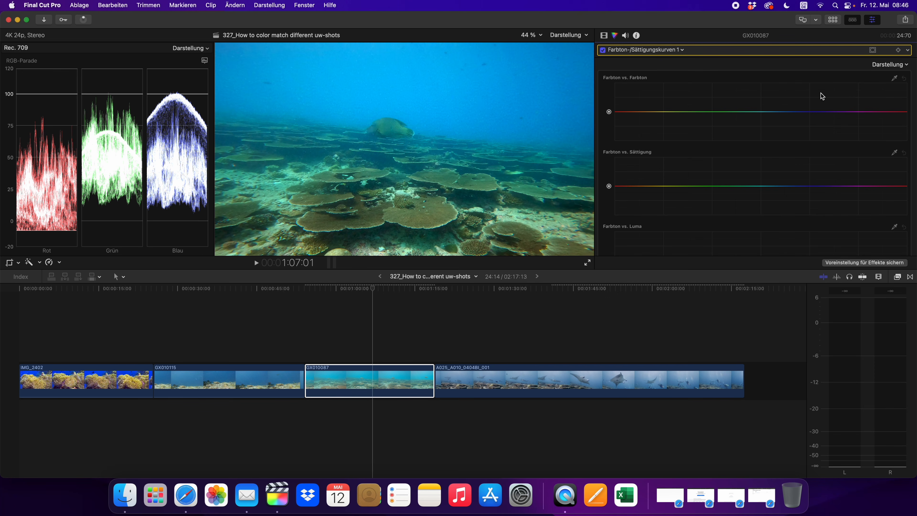
Step: Sample the blue water for the Farbton vs. Farbton curve, lower its middle point slightly, and compare the clip with the correction off and on
click(895, 79)
click(444, 85)
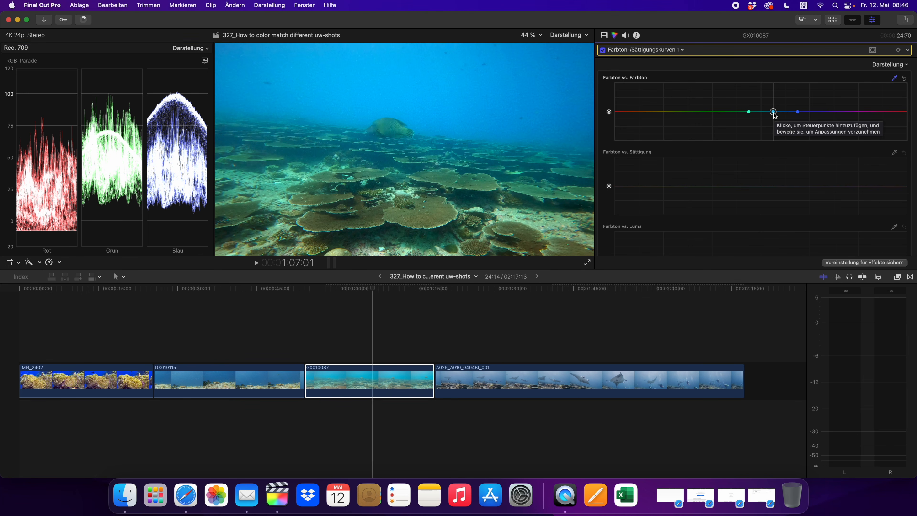
drag(774, 113, 773, 113)
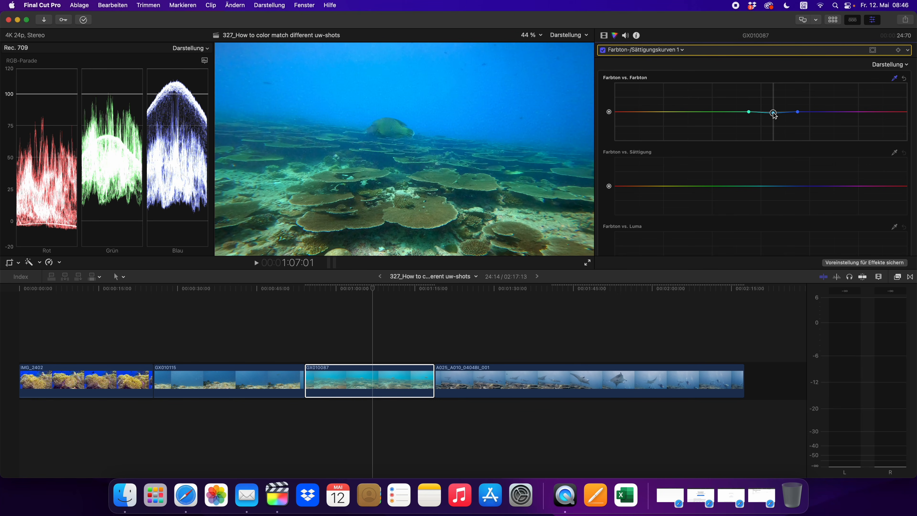
click(603, 50)
click(603, 50)
click(603, 50)
click(603, 51)
Step: Lower the sampled water point on the Farbton vs. Farbton curve further and compare the clip with the correction off and on
drag(774, 116, 775, 119)
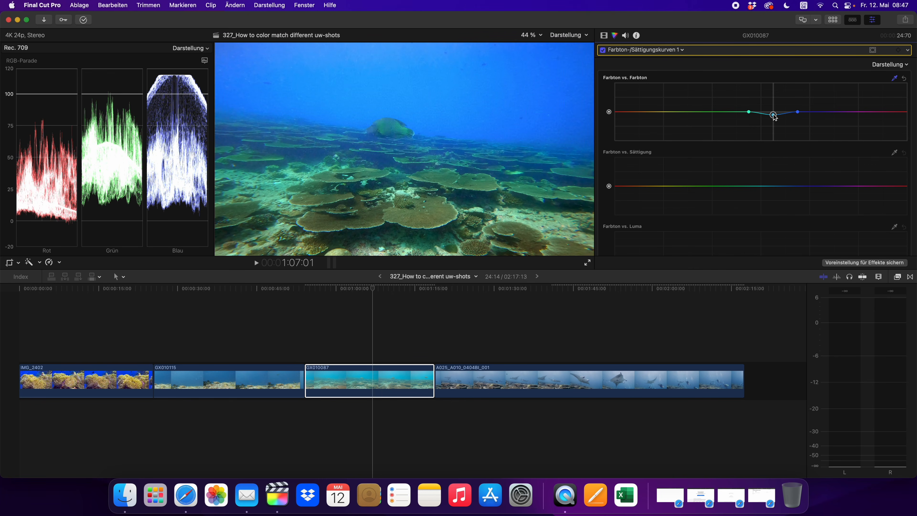
click(603, 51)
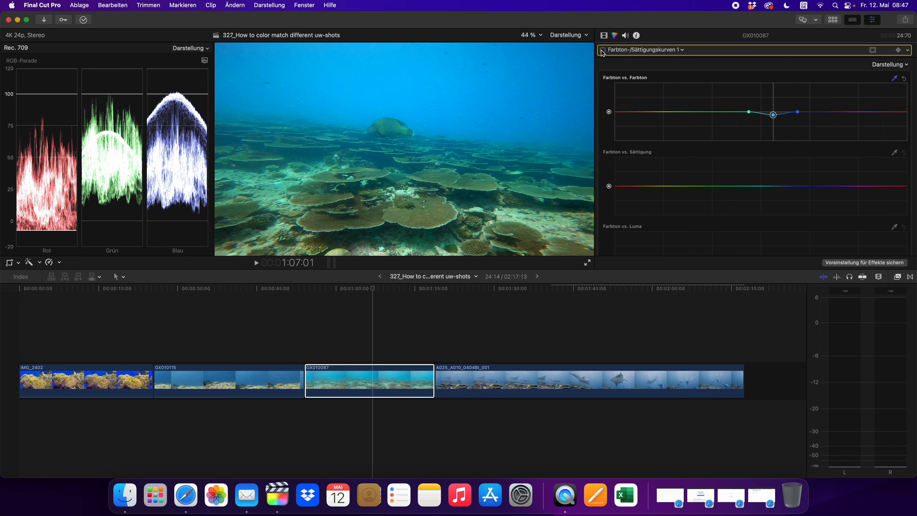
click(602, 50)
click(603, 51)
click(603, 50)
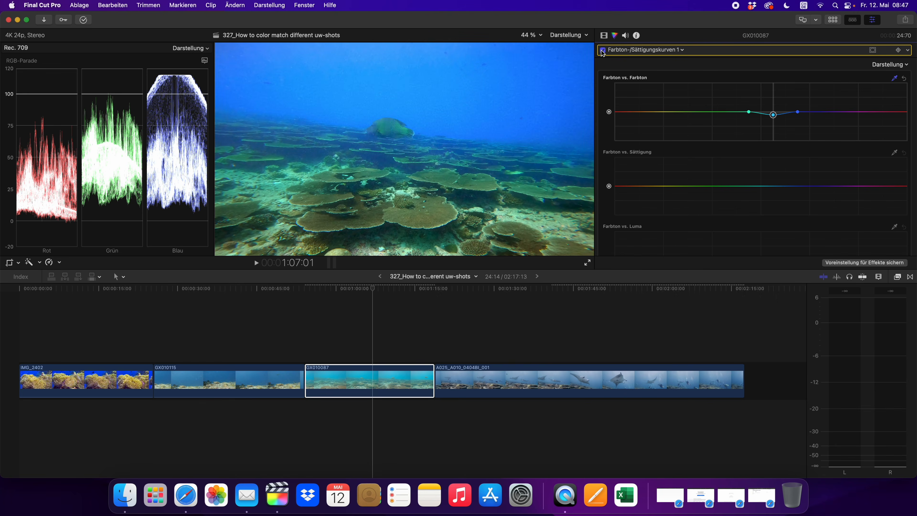
click(602, 51)
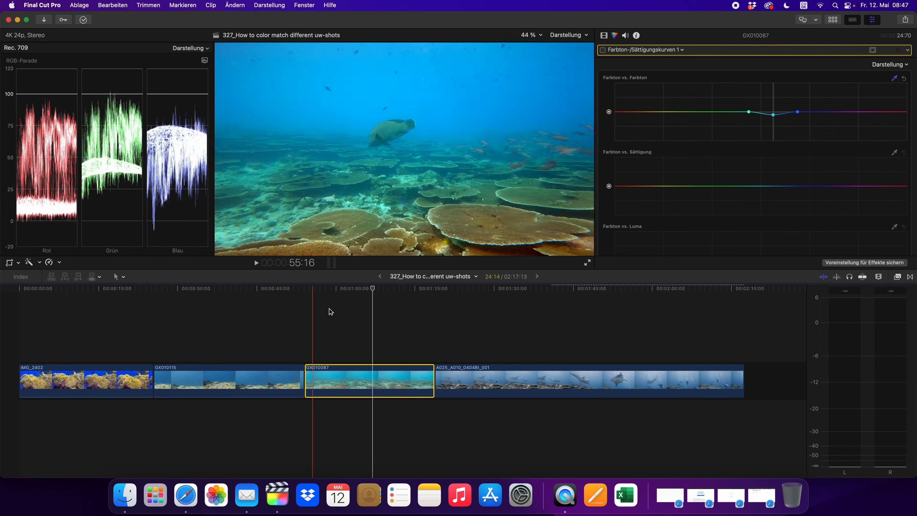
click(603, 50)
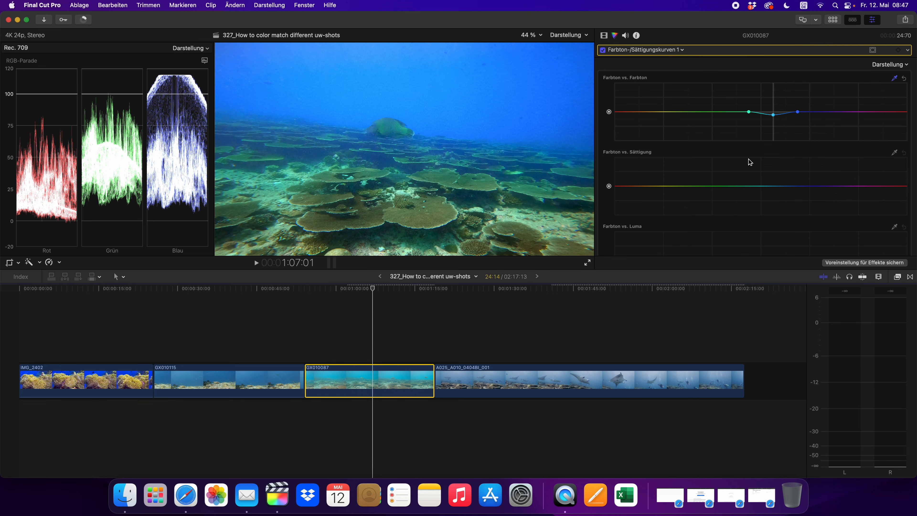
Step: Sample the blue water for the Farbton vs. Luma curve and lower its middle control point to darken the blue
scroll(750, 162, down, 3)
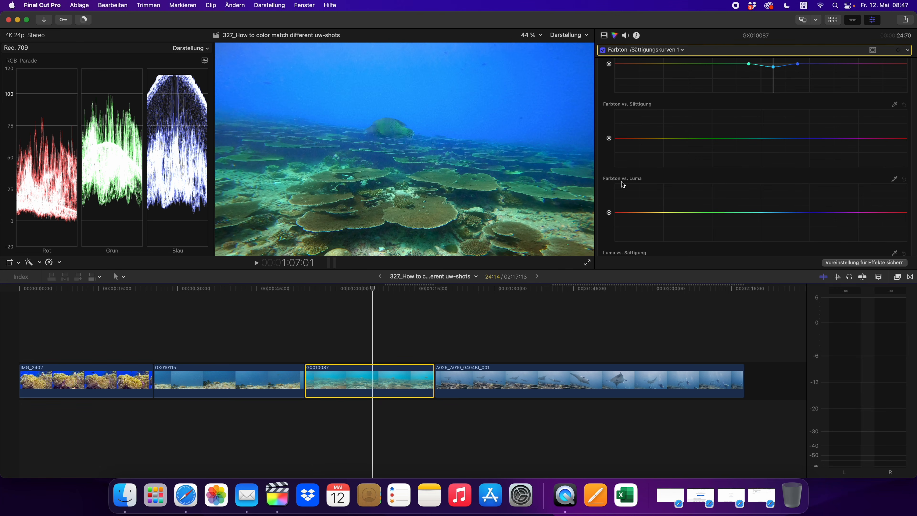
click(894, 179)
click(483, 100)
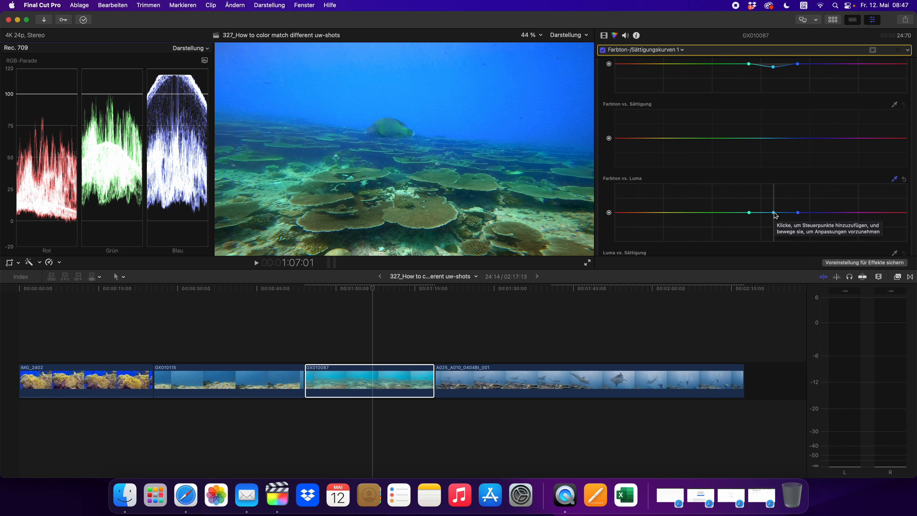
drag(774, 214, 773, 220)
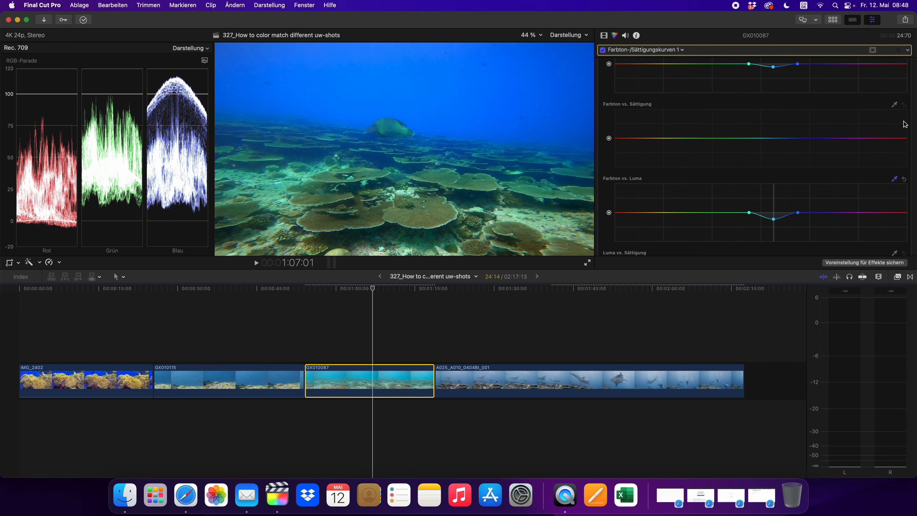
Step: Sample the water for the Farbton vs. Sättigung curve and lower its middle point clearly, and lower the Farbton vs. Luma point slightly more
click(894, 105)
click(450, 92)
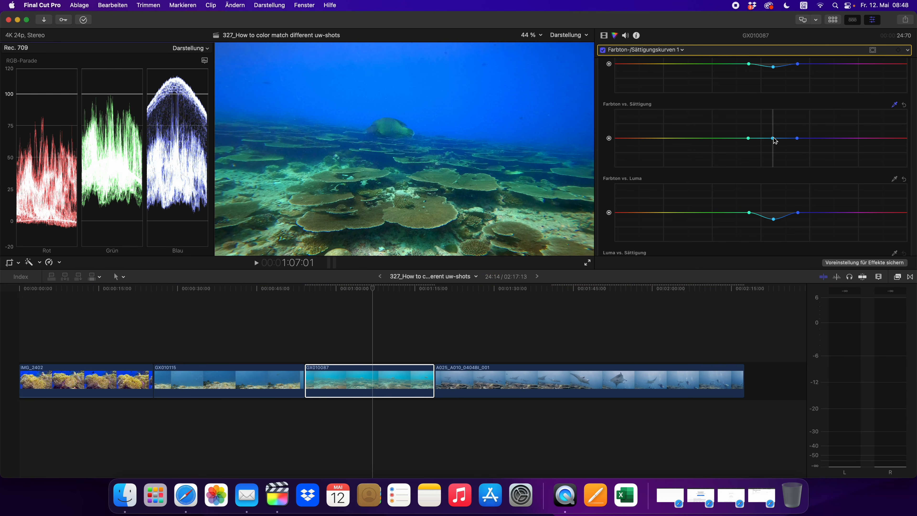
drag(773, 139, 774, 150)
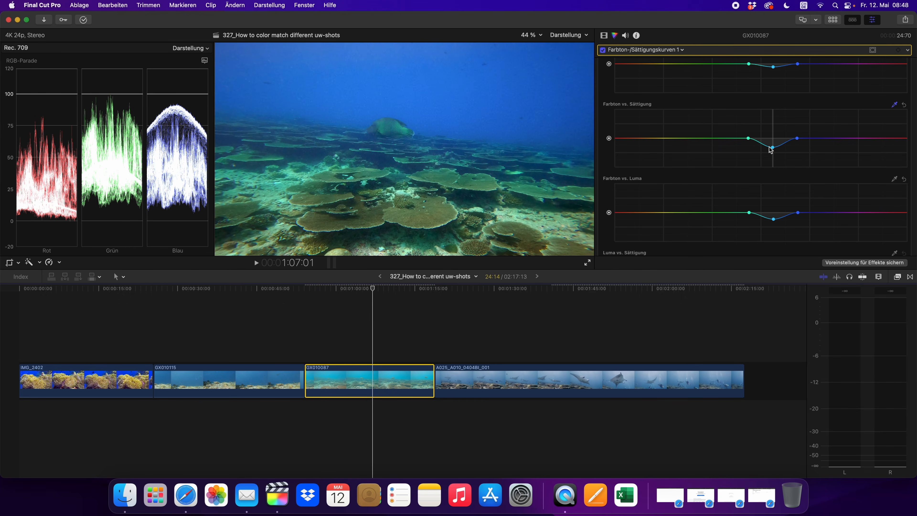
drag(772, 150, 773, 153)
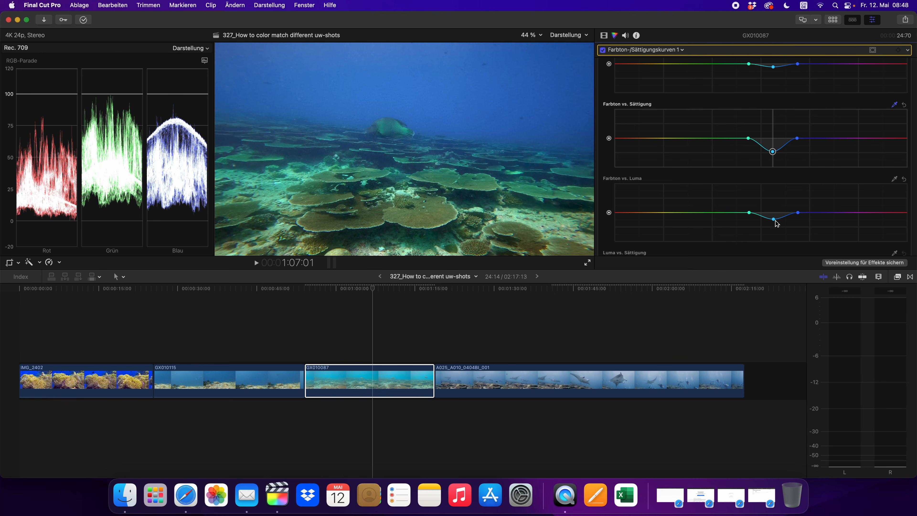
drag(775, 222, 774, 224)
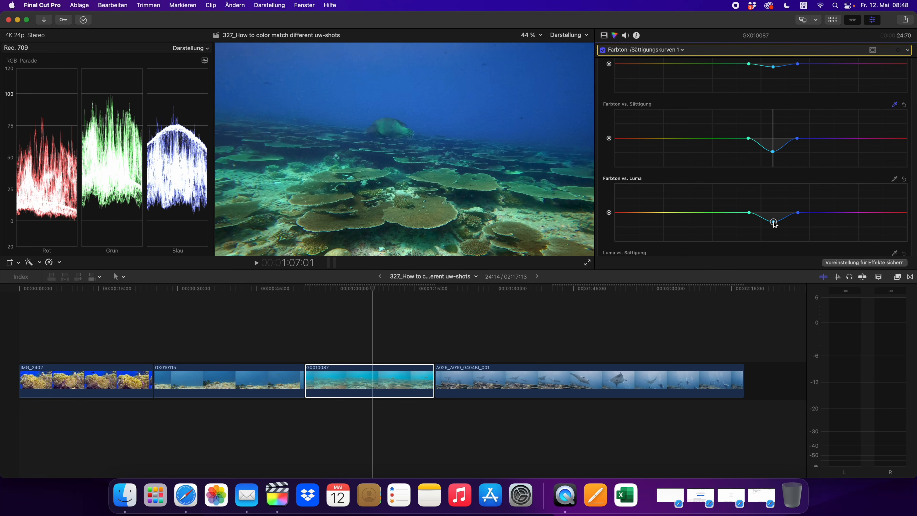
click(773, 221)
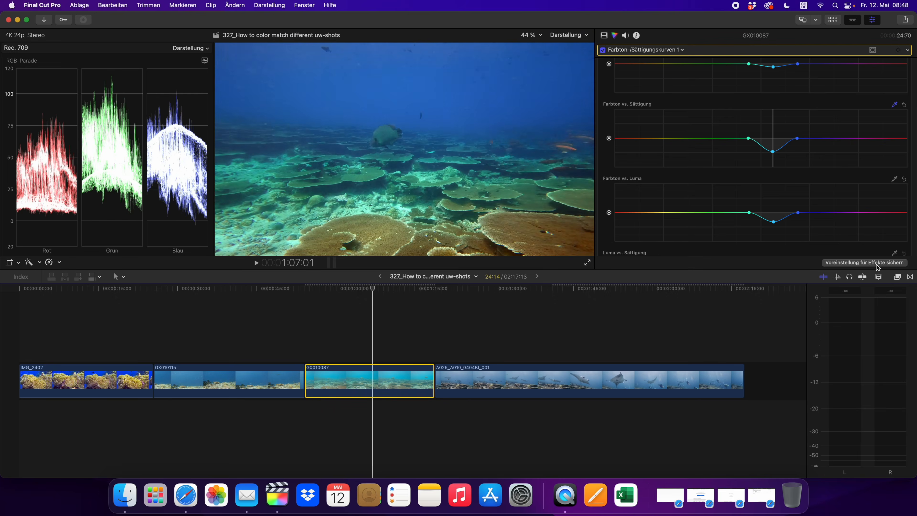
Step: Raise the water points on GX010087's Farbton vs. Luma and Farbton vs. Farbton curves slightly, and compare the clip with the correction off and on
click(773, 222)
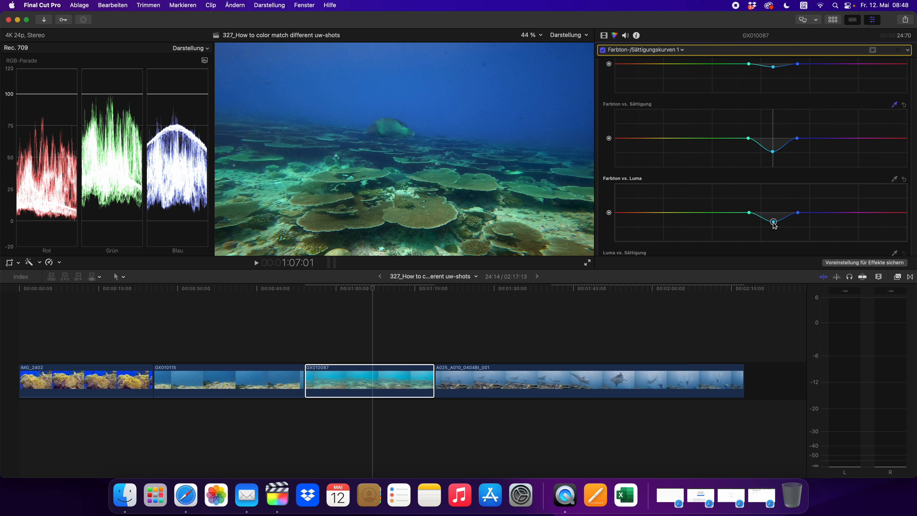
drag(773, 222, 774, 220)
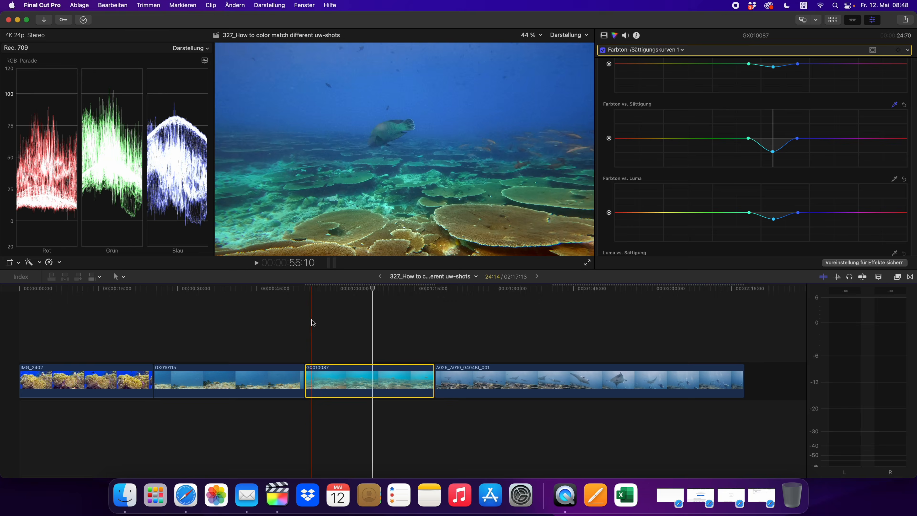
scroll(775, 103, up, 3)
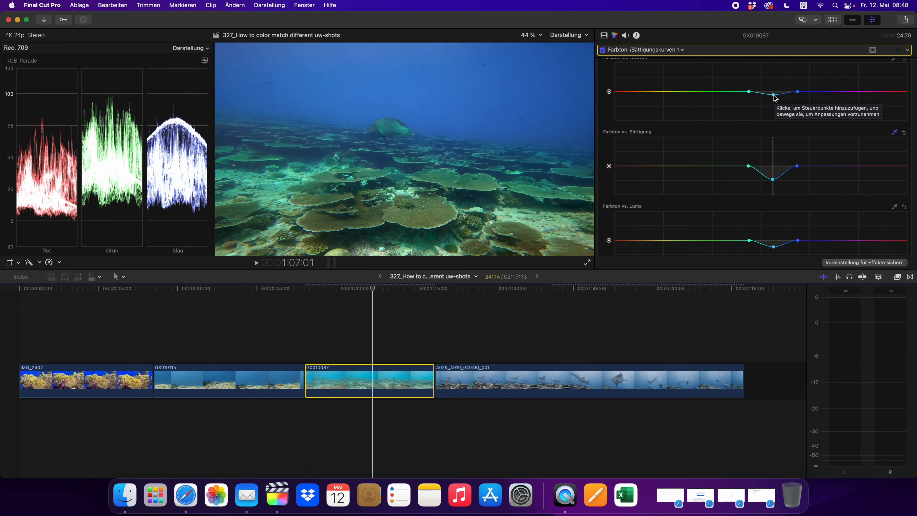
click(773, 95)
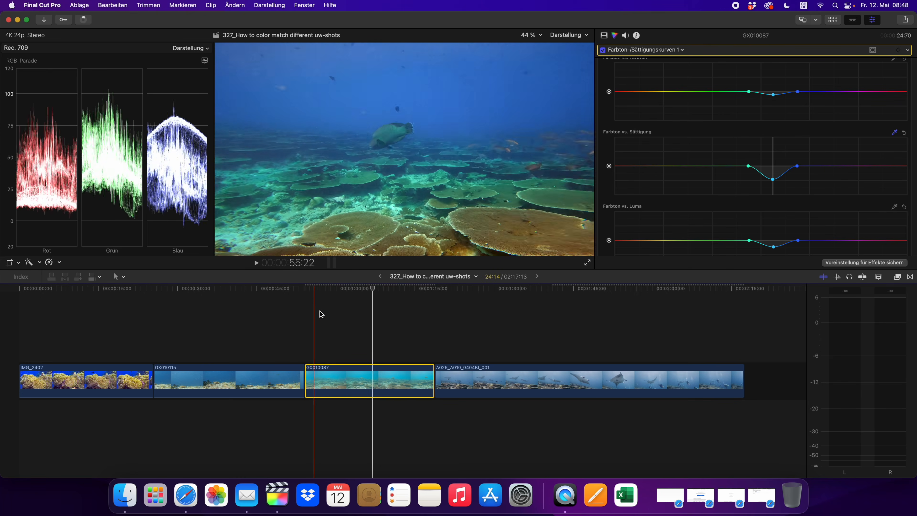
click(773, 95)
click(773, 95)
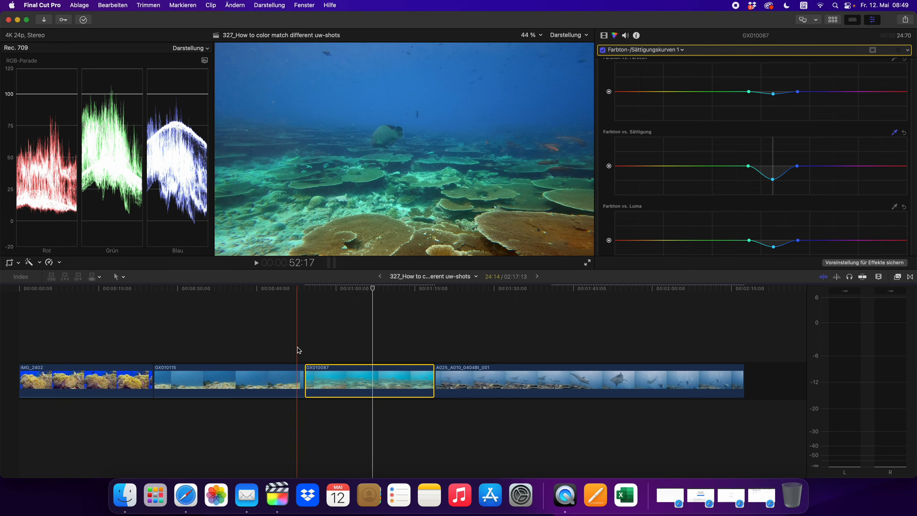
click(602, 51)
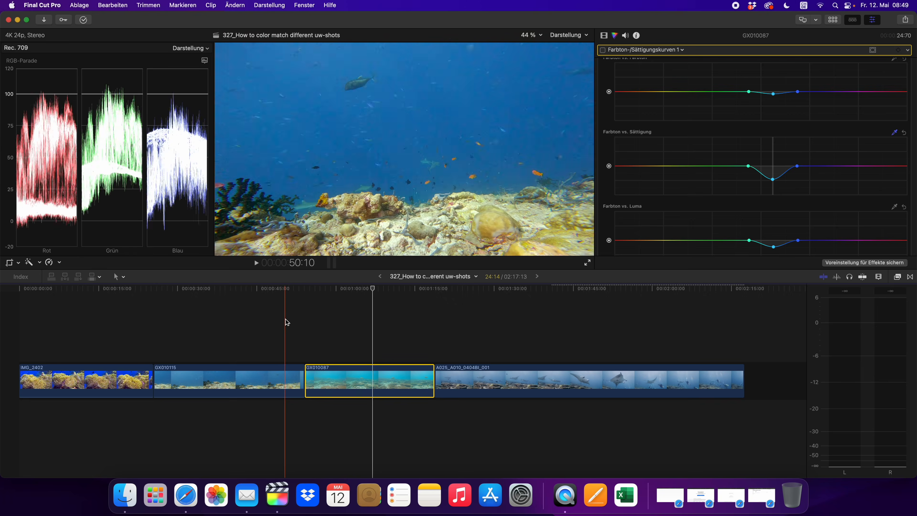
click(603, 51)
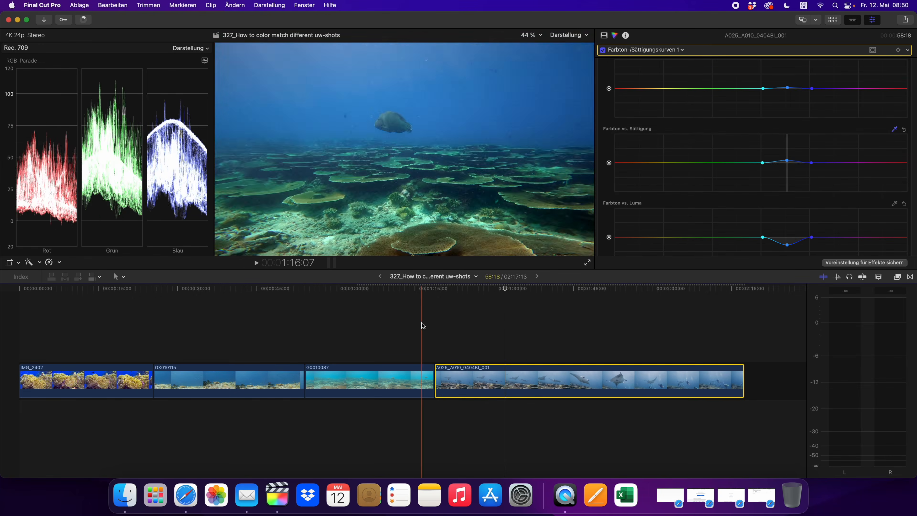
Step: Sample the blue water in clip IMG_2402 and match its curve points by lowering Sättigung, raising Luma clearly and nudging Farbton up slightly
click(106, 379)
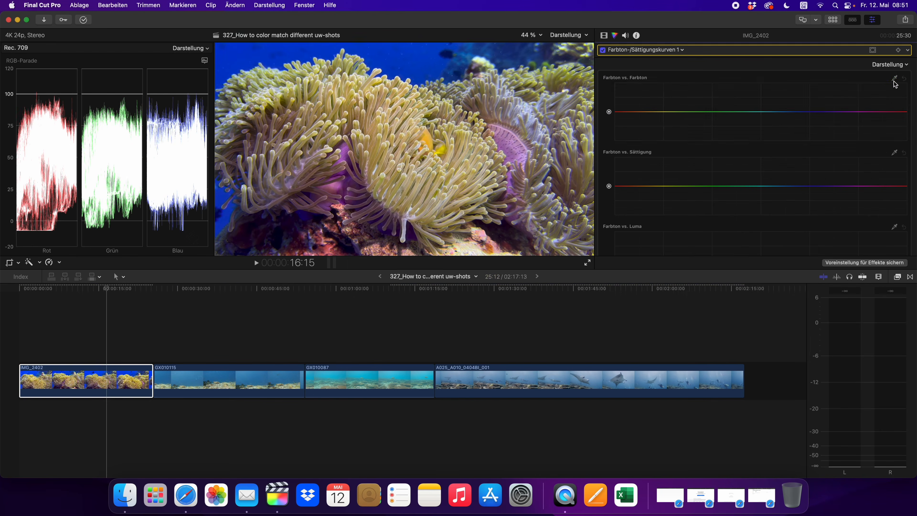
click(894, 82)
scroll(793, 162, down, 3)
drag(793, 210, 791, 204)
drag(791, 135, 792, 148)
drag(792, 204, 792, 193)
scroll(793, 163, up, 2)
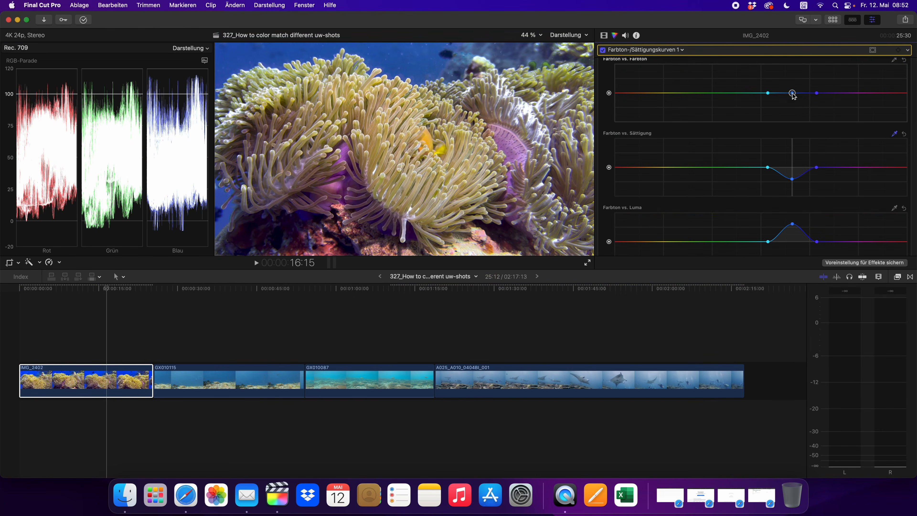
drag(792, 93, 791, 91)
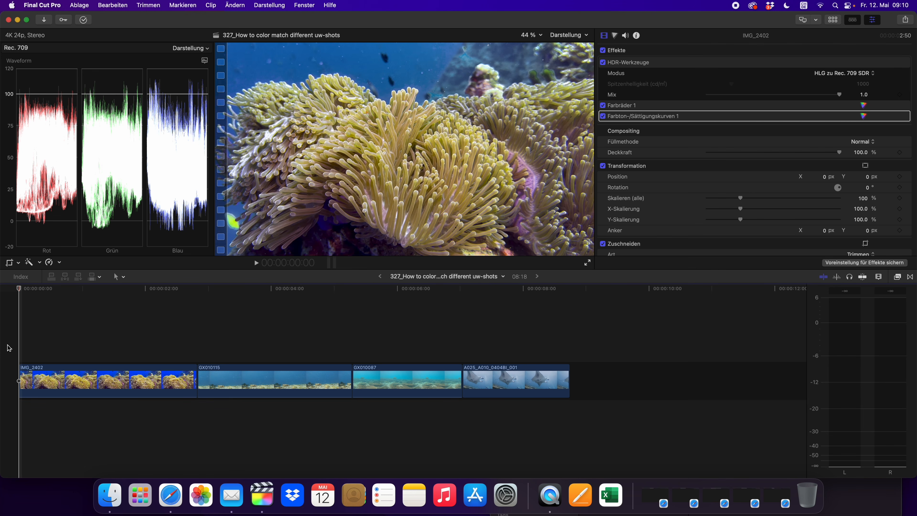
Step: Compare playback of the whole sequence with Farbton-/Sättigungskurven 1 enabled and with it disabled on all four clips
key(space)
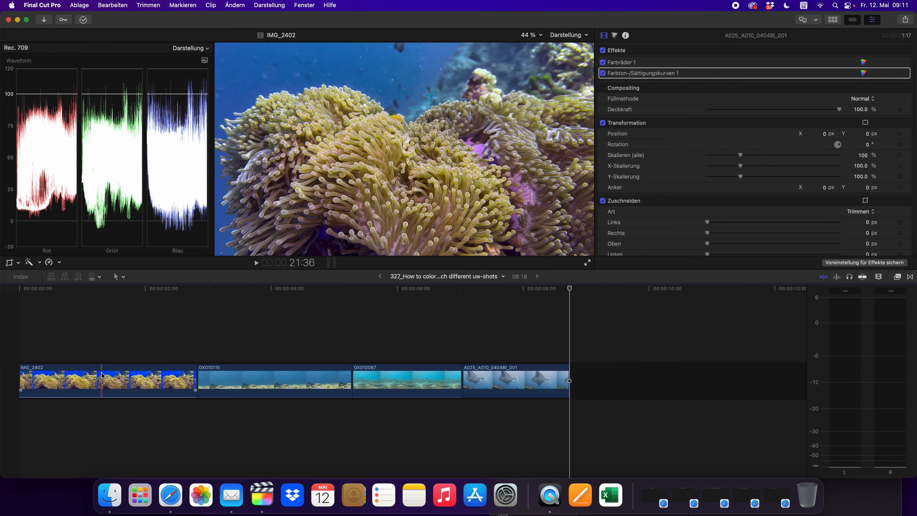
click(104, 379)
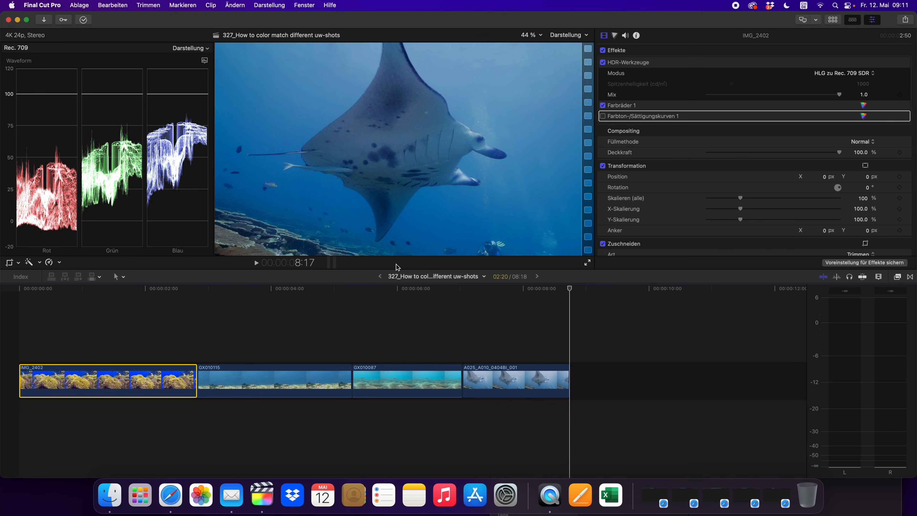
click(274, 379)
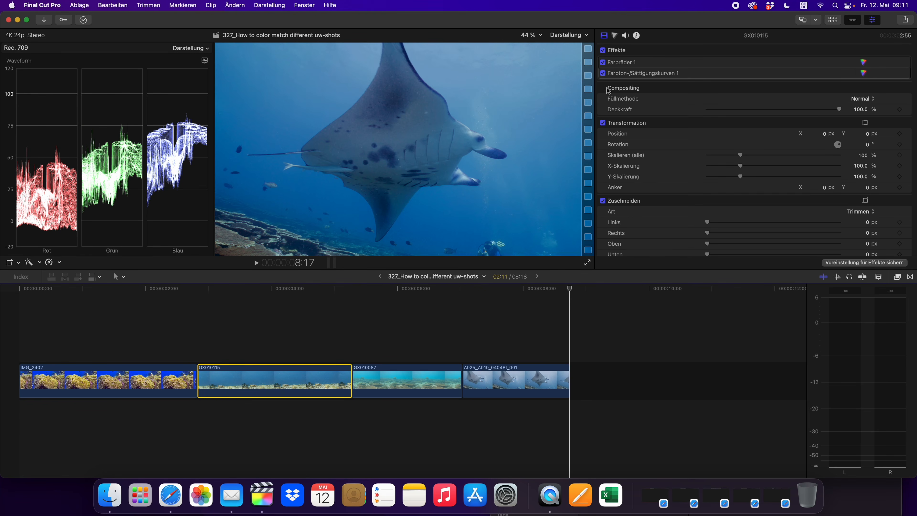
click(602, 73)
click(410, 378)
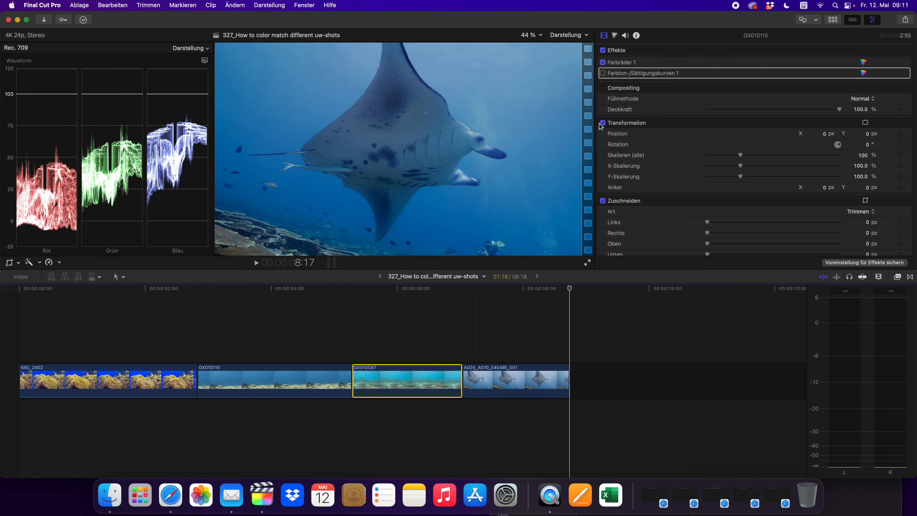
click(516, 379)
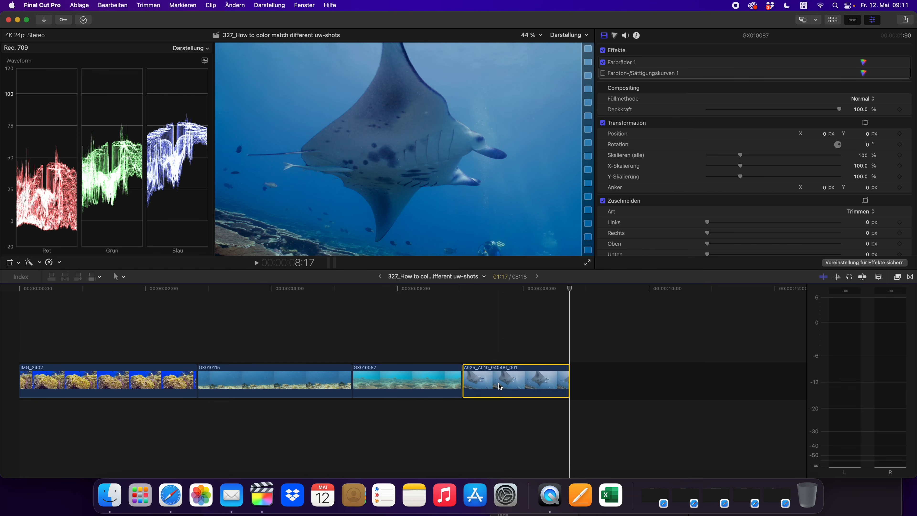
click(602, 73)
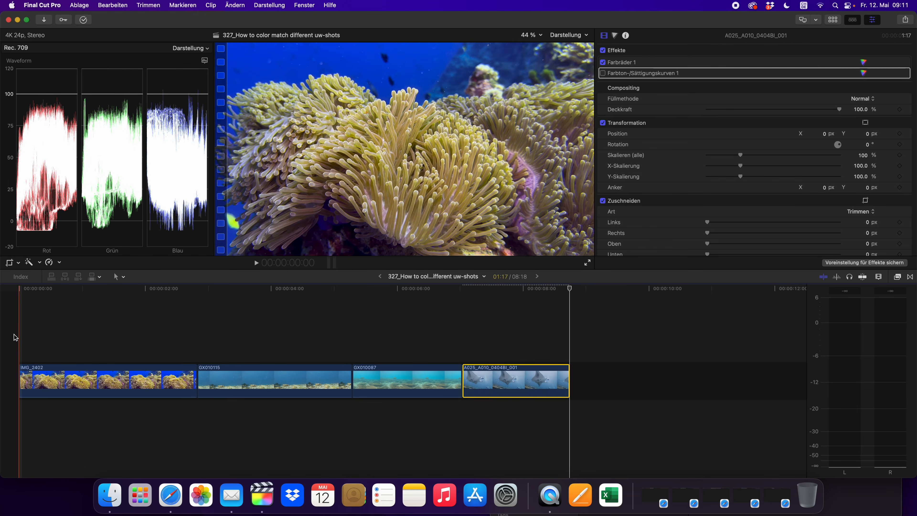
key(space)
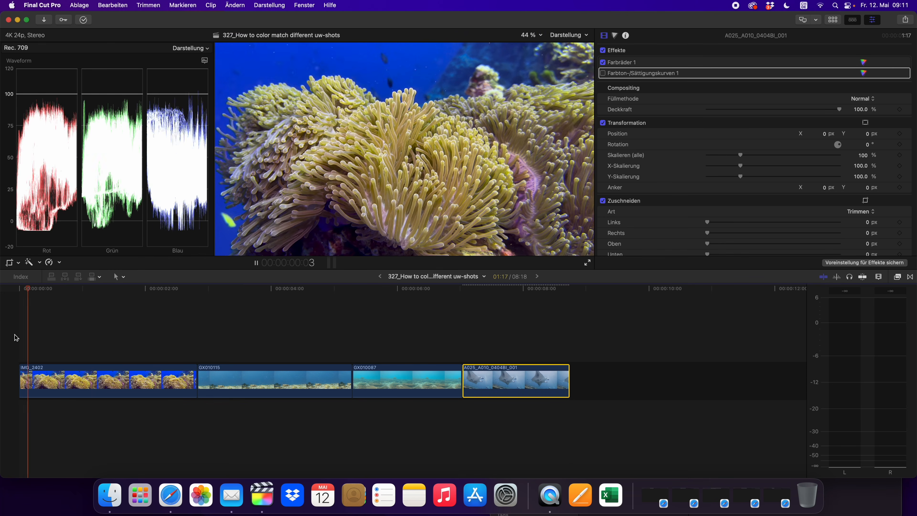